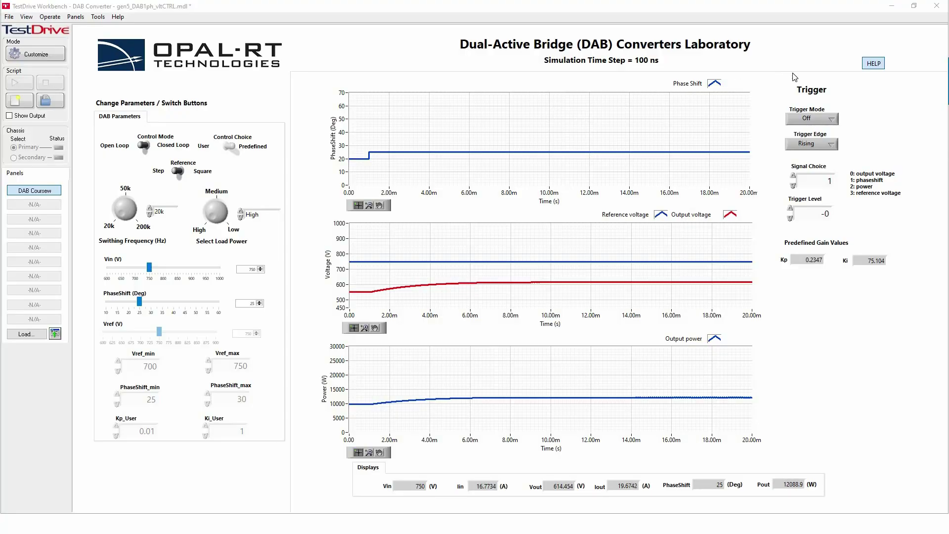
- View the DAB circuit configuration diagram in the lab help, then go back to the live plots
click(874, 63)
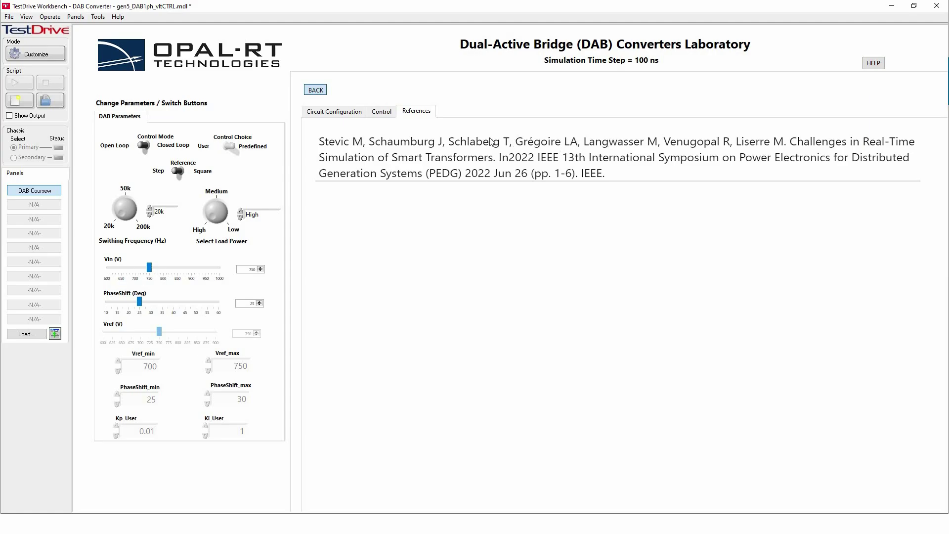
click(336, 115)
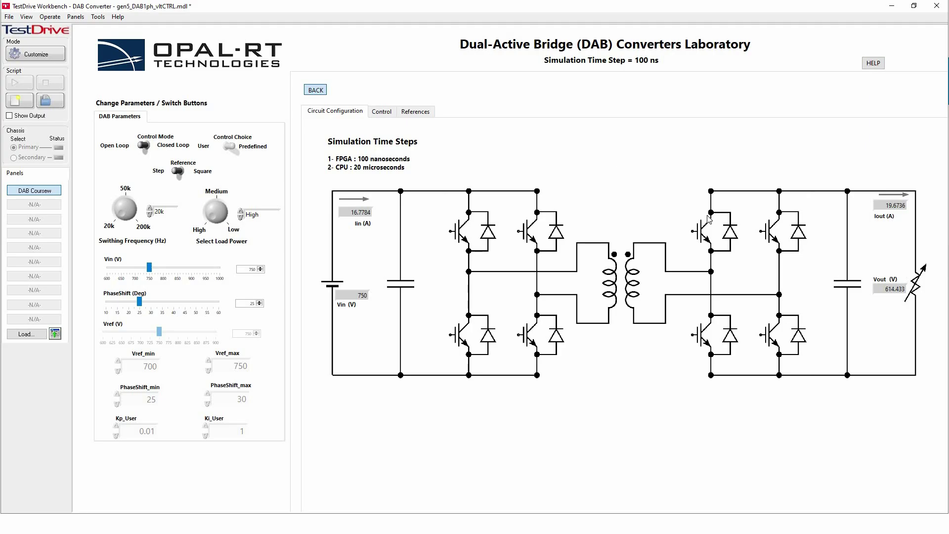
click(315, 91)
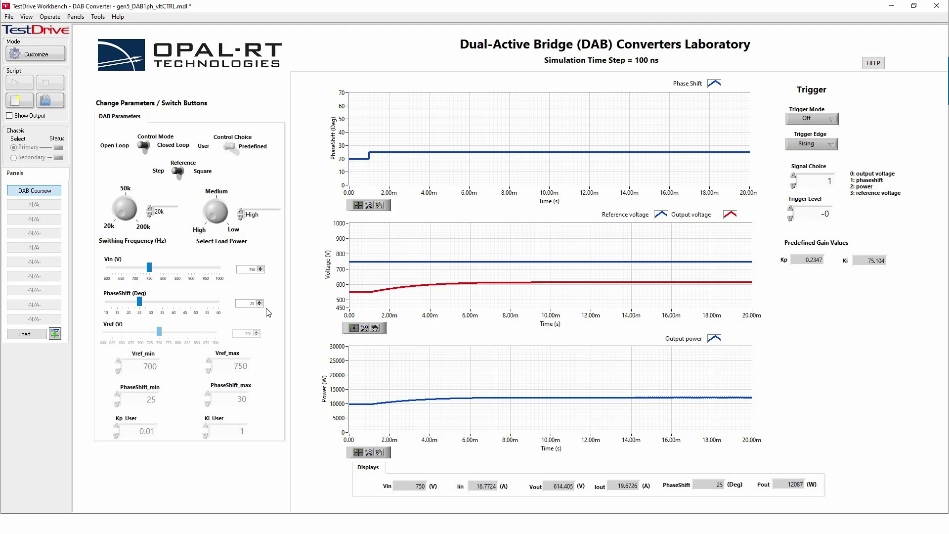
- Set the open-loop PhaseShift value to 37°
double_click(249, 303)
text(37)
key(Return)
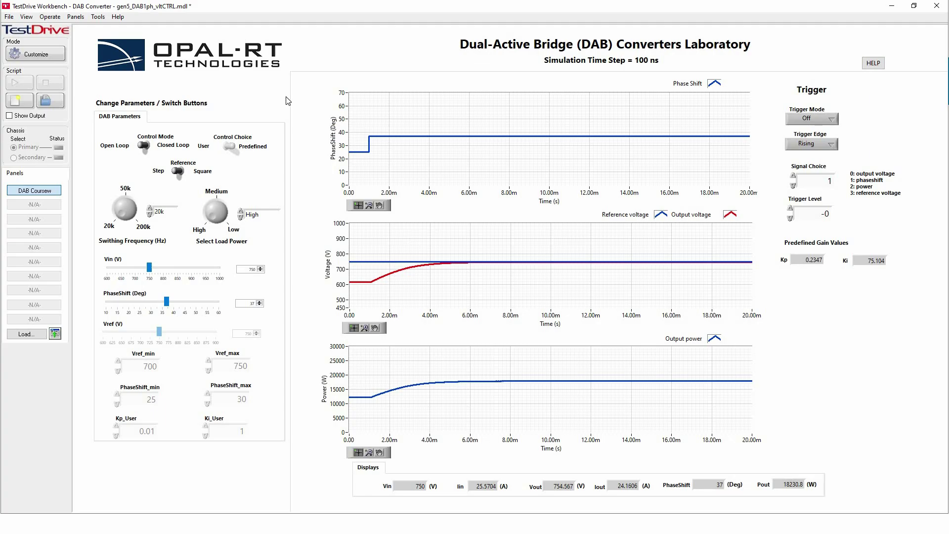
- Switch Control Mode from Open Loop to Closed Loop
click(145, 147)
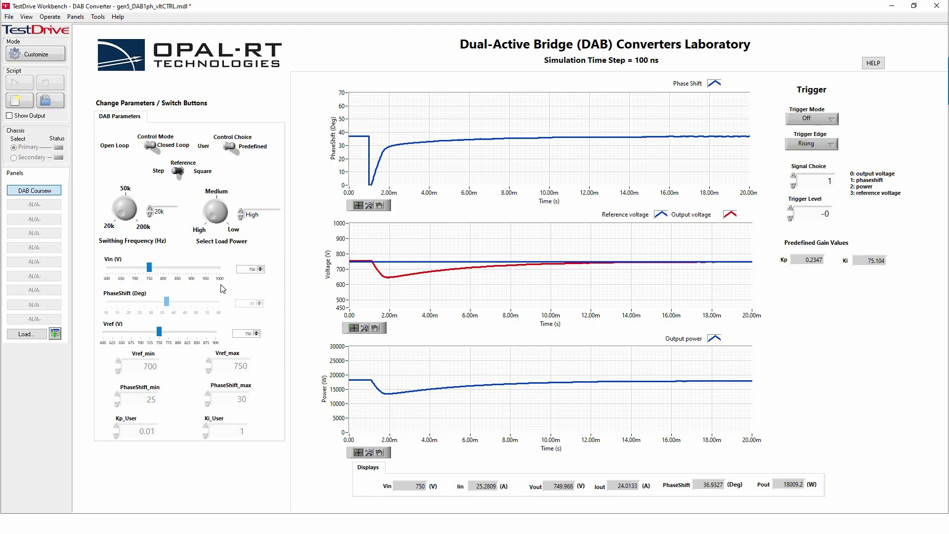
- Change the Vref reference voltage to 800 V
double_click(242, 333)
text(800)
key(Return)
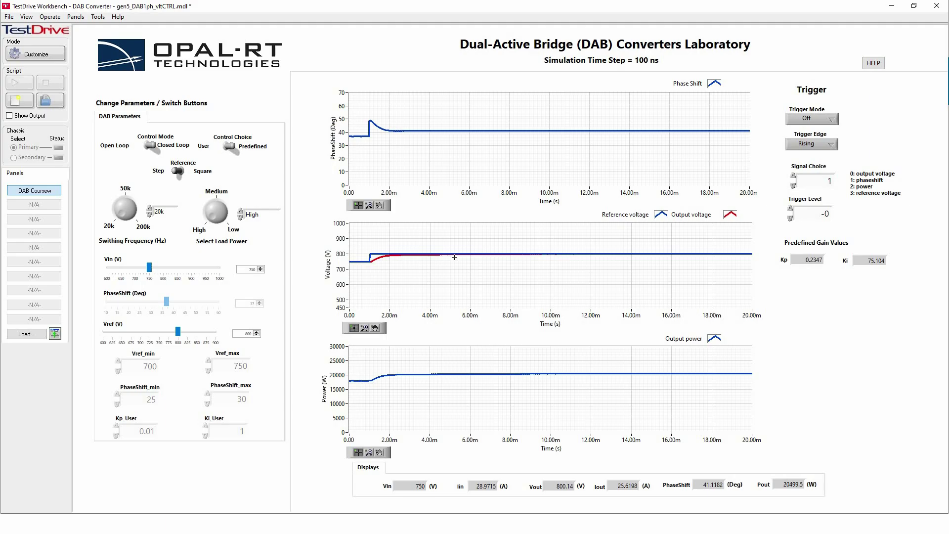
- Switch the Reference from Step to Square wave
click(181, 173)
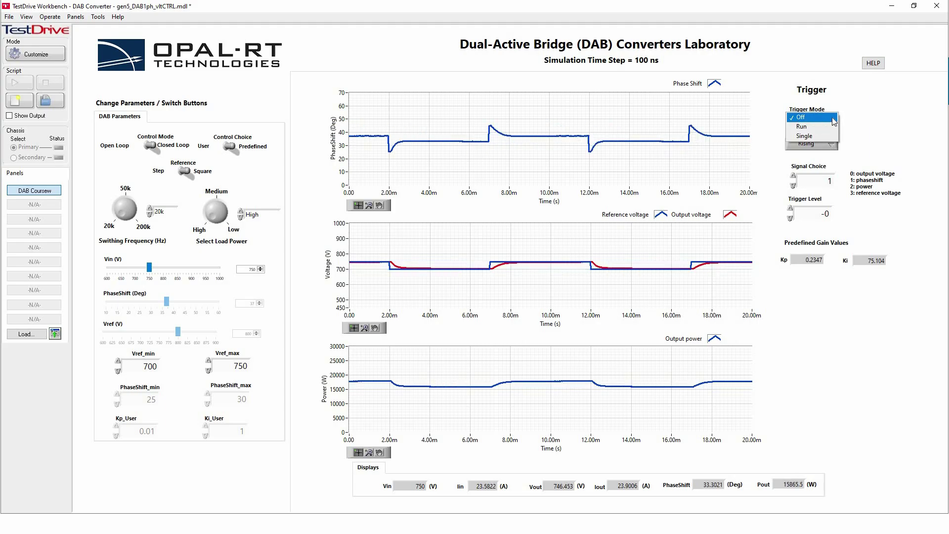
- Trigger plots on signal 3 at level 720 in Run mode, and switch Control Choice to User
click(861, 129)
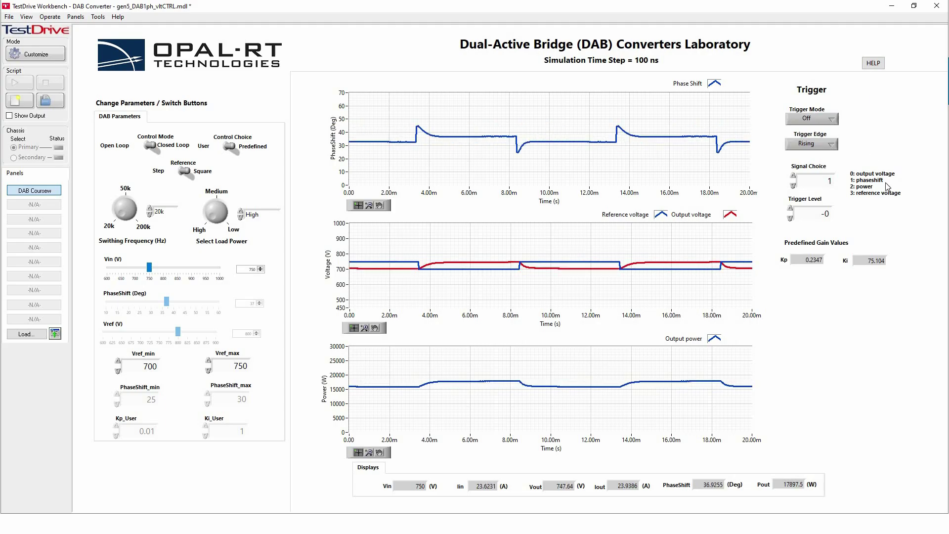
double_click(826, 178)
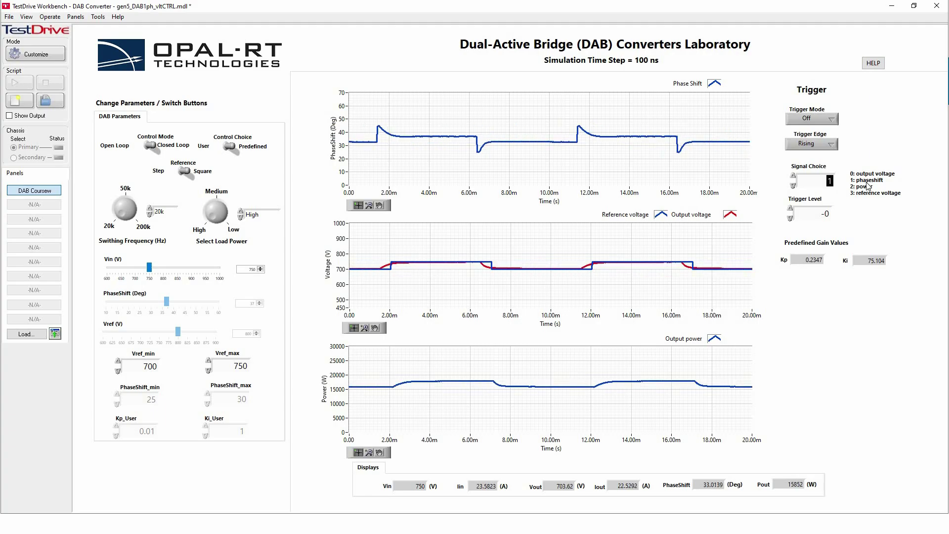
text(3)
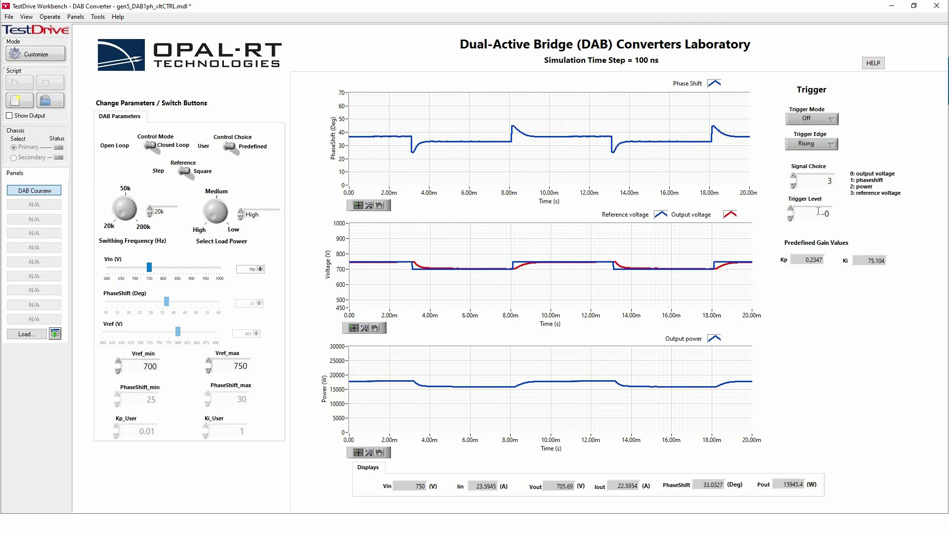
key(Tab)
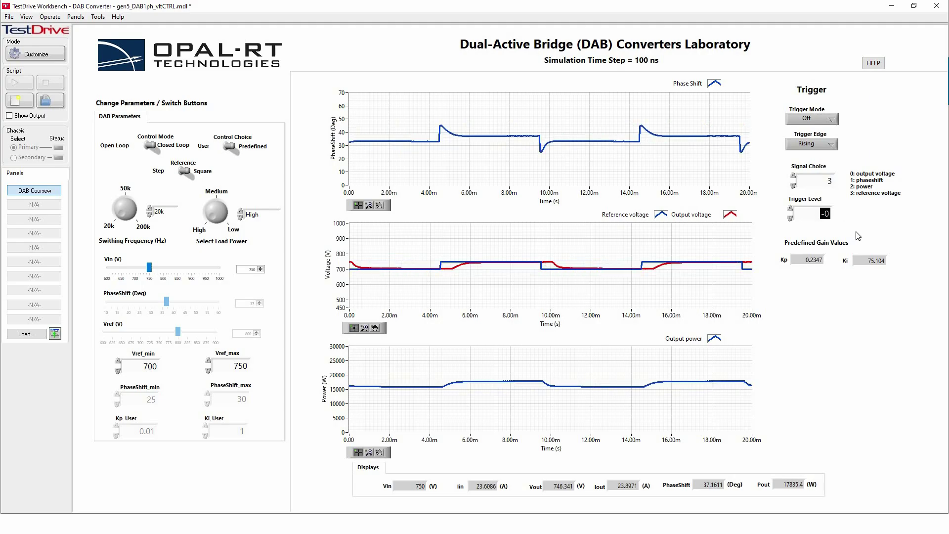
text(72)
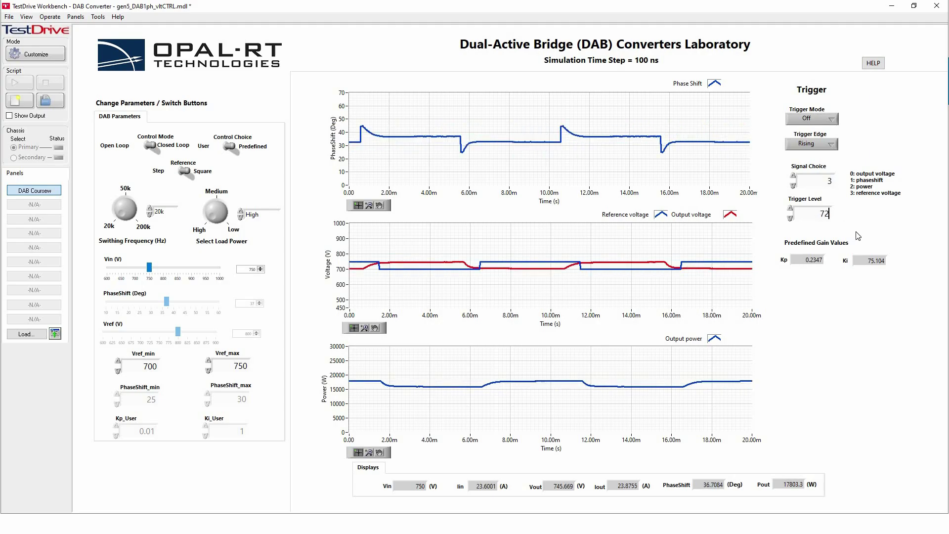
text(0)
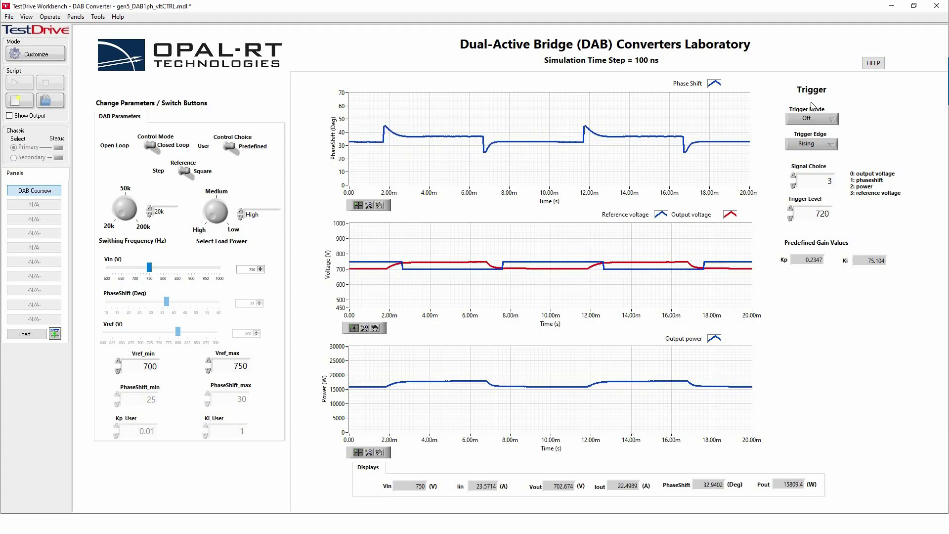
click(814, 120)
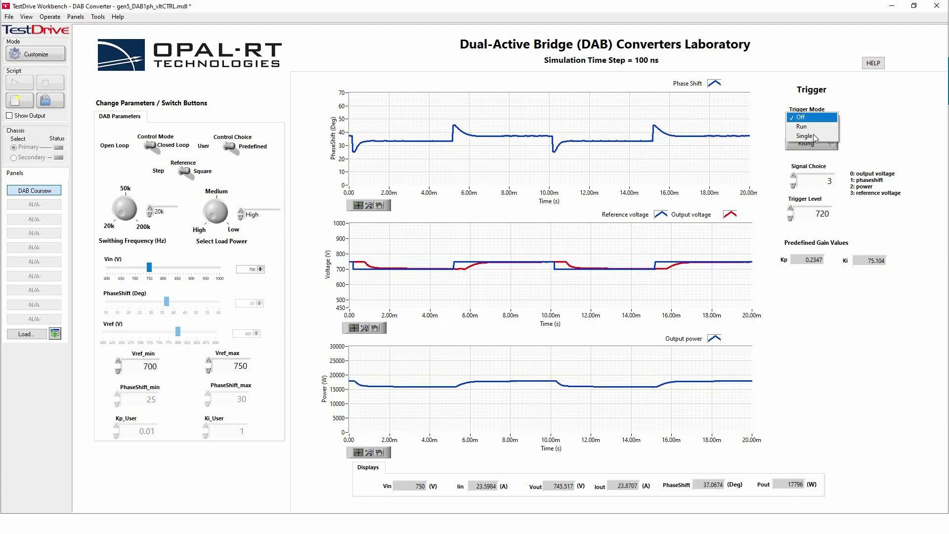
click(803, 127)
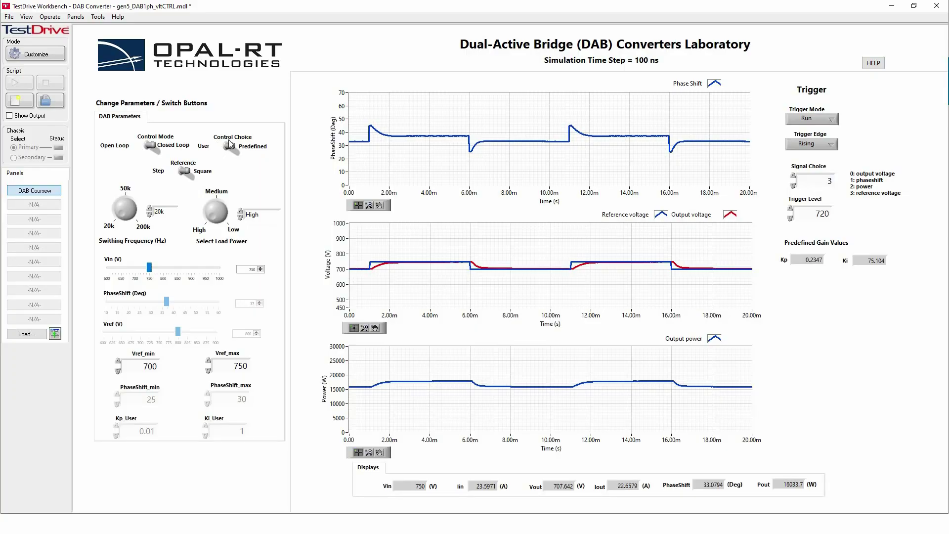
click(230, 148)
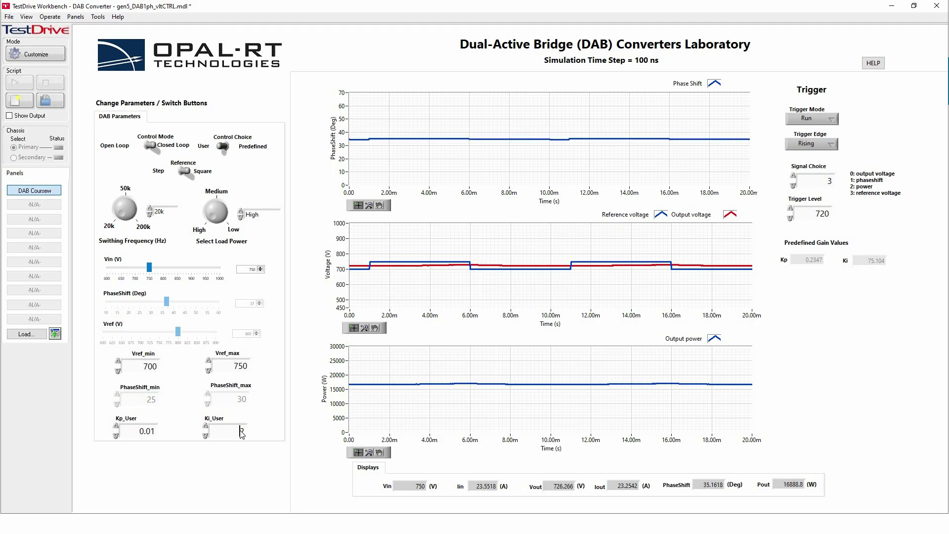
- Set the integral gain Ki_User to 75
text(10)
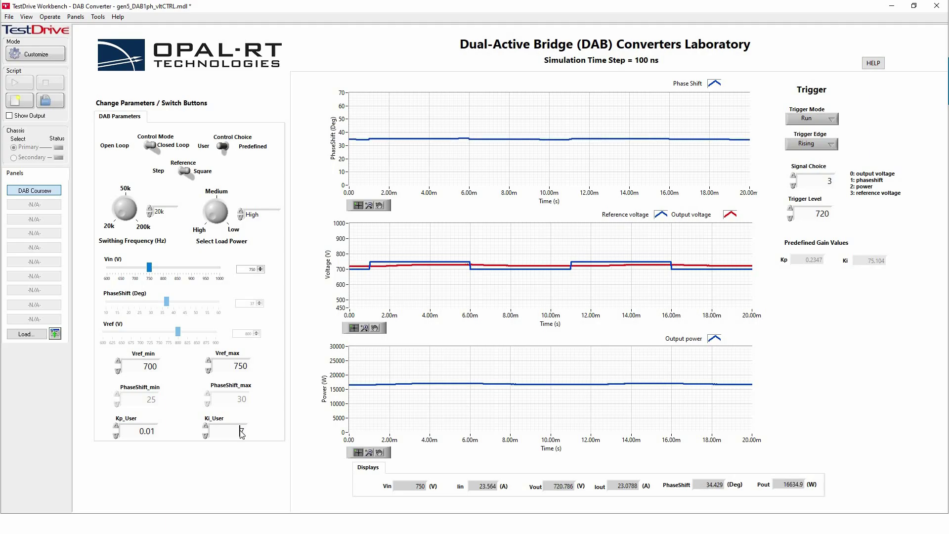
key(BackSpace)
key(BackSpace)
text(60)
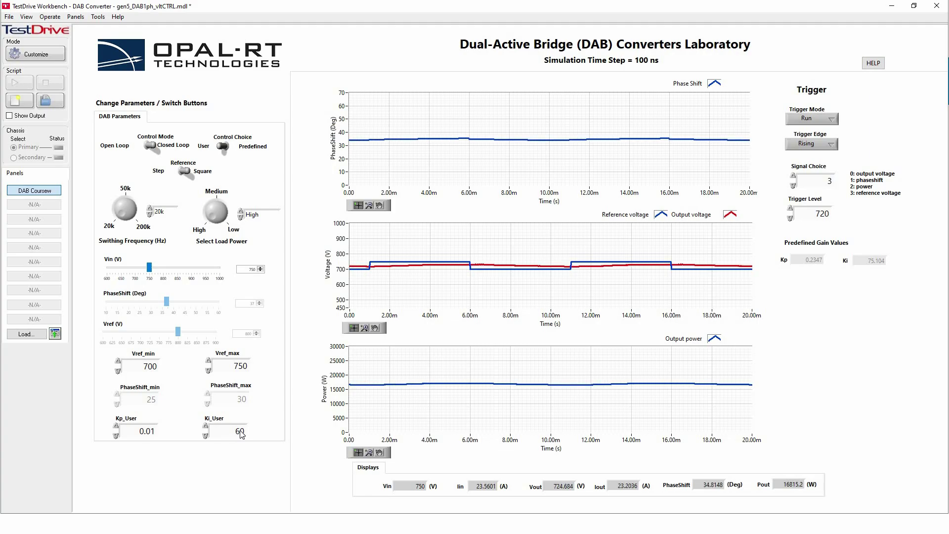
key(BackSpace)
key(BackSpace)
text(70)
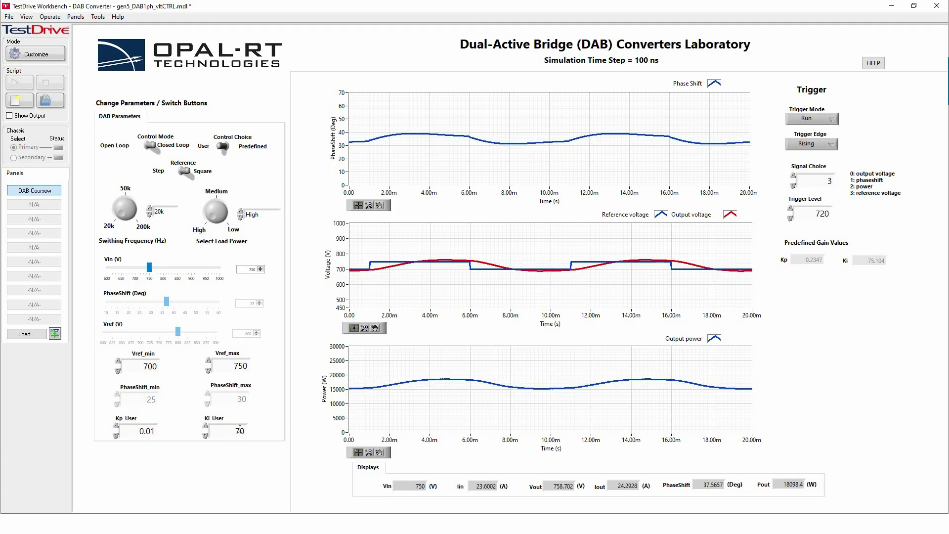
key(BackSpace)
text(1)
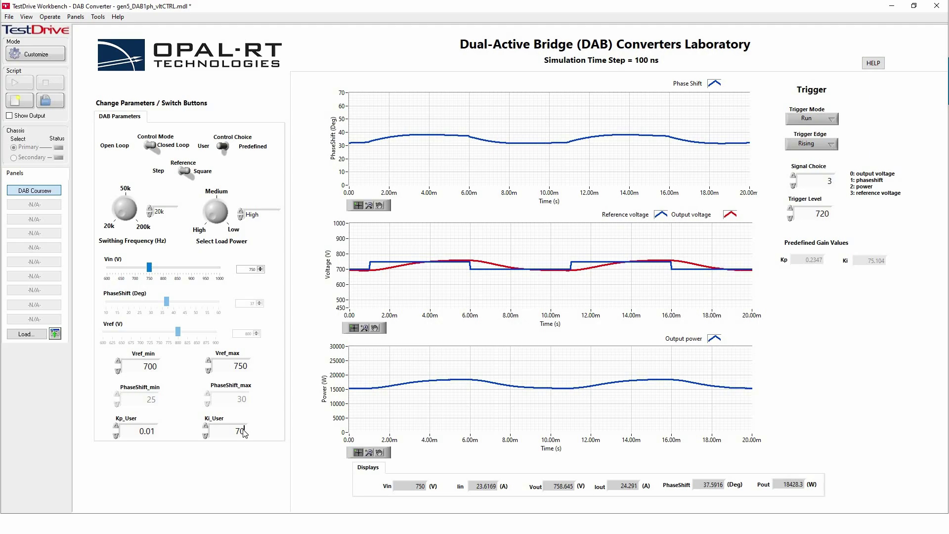
key(BackSpace)
text(5)
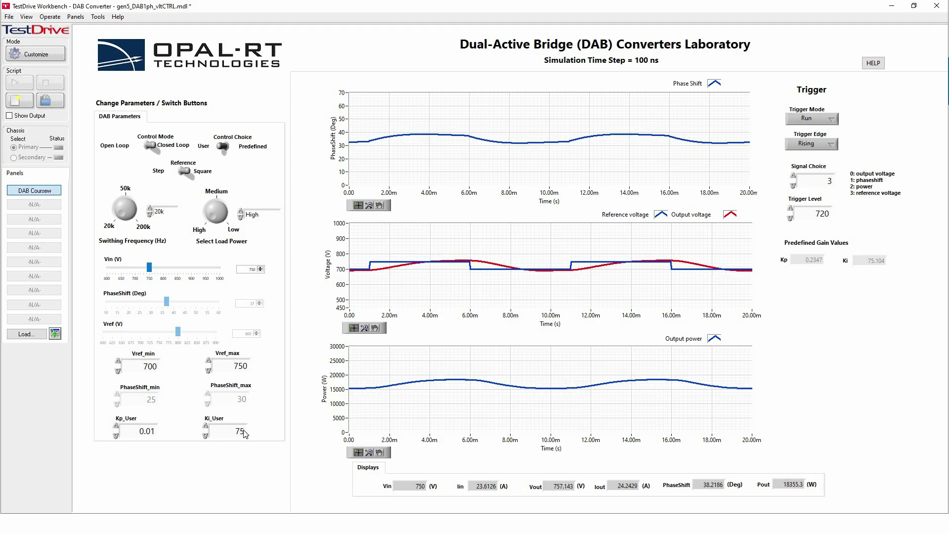
- Set the proportional gain Kp_User to 0.51
click(149, 430)
key(BackSpace)
text(3)
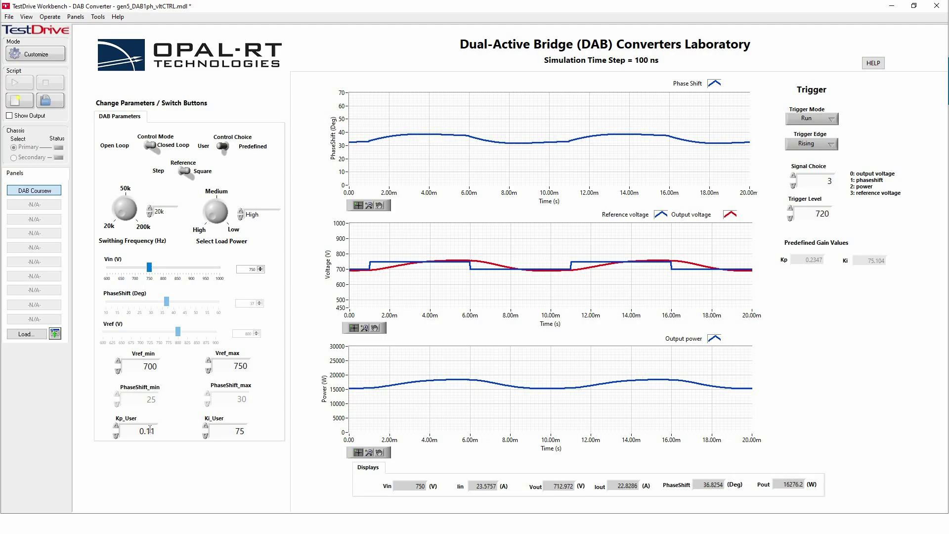
key(BackSpace)
text(5)
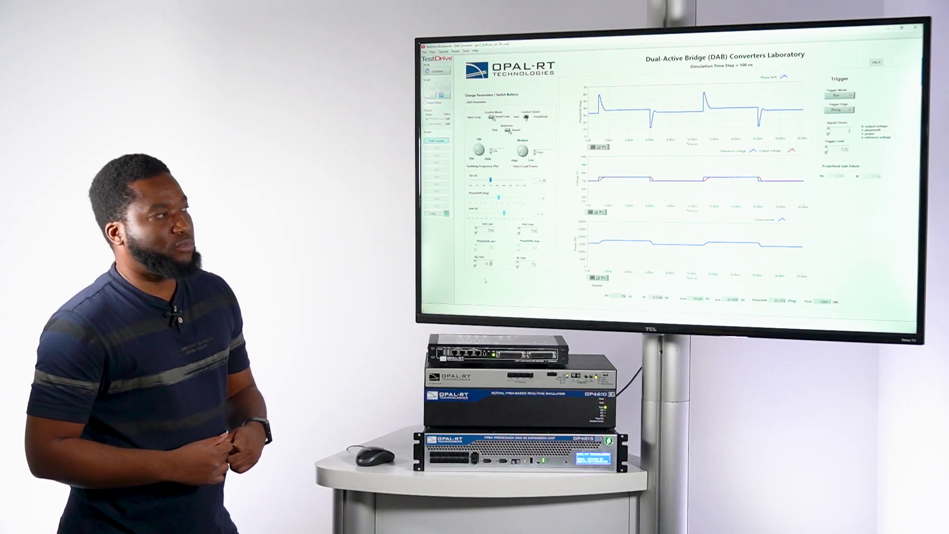
- Raise Kp_User to 1.51 to see phase-shift oscillations at each step
text(5)
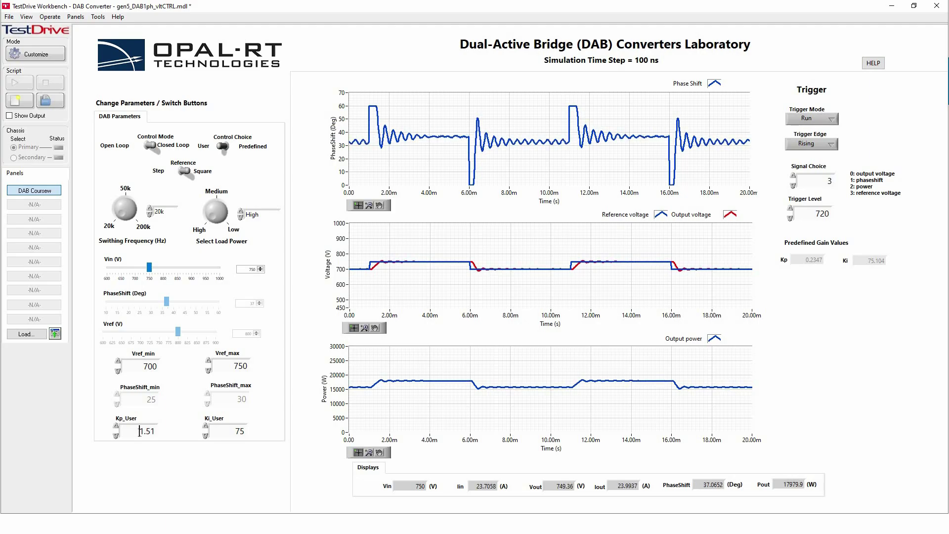
- Try Kp_User at 3.51, then lower it back to 1.51
key(Up)
key(Down)
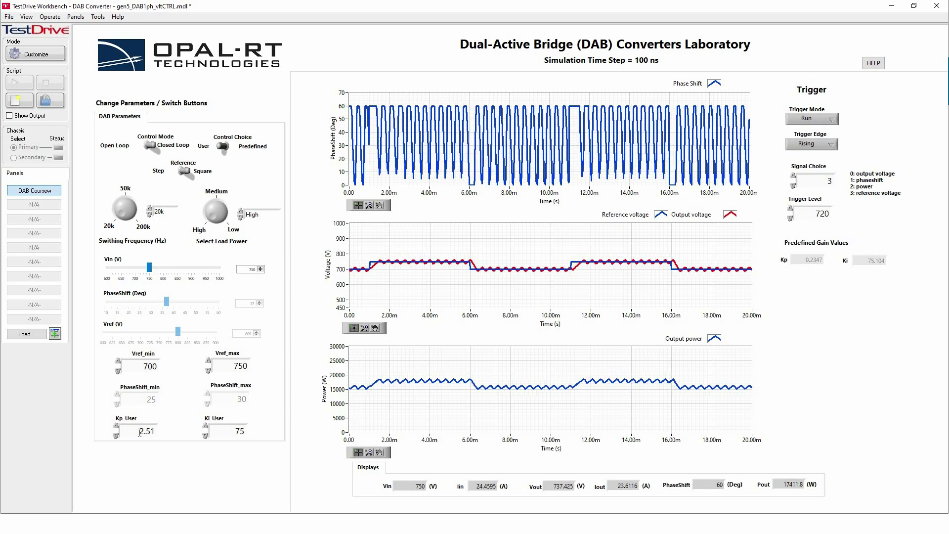
key(Down)
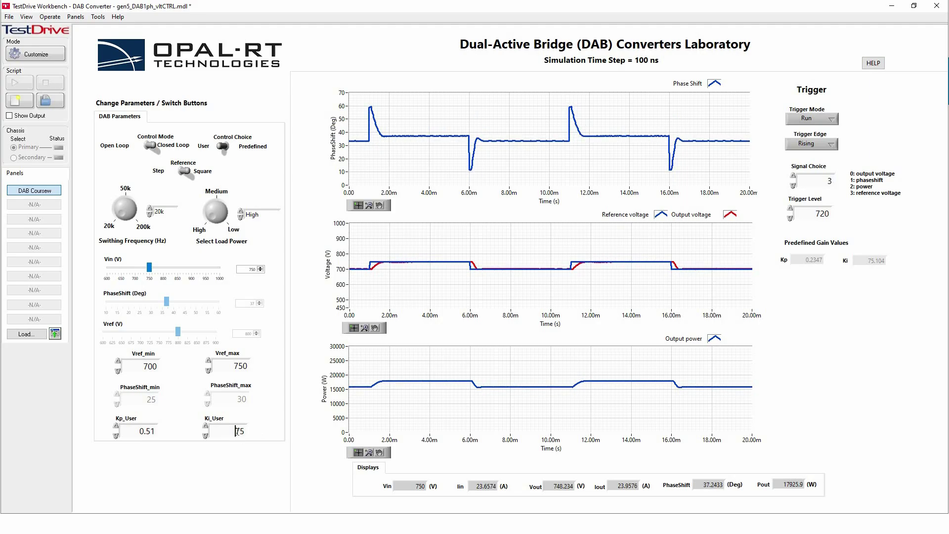
- Raise Ki_User to 3005, then drop it to 3 and set it to 40
key(Up)
key(Up)
key(Up)
key(Up)
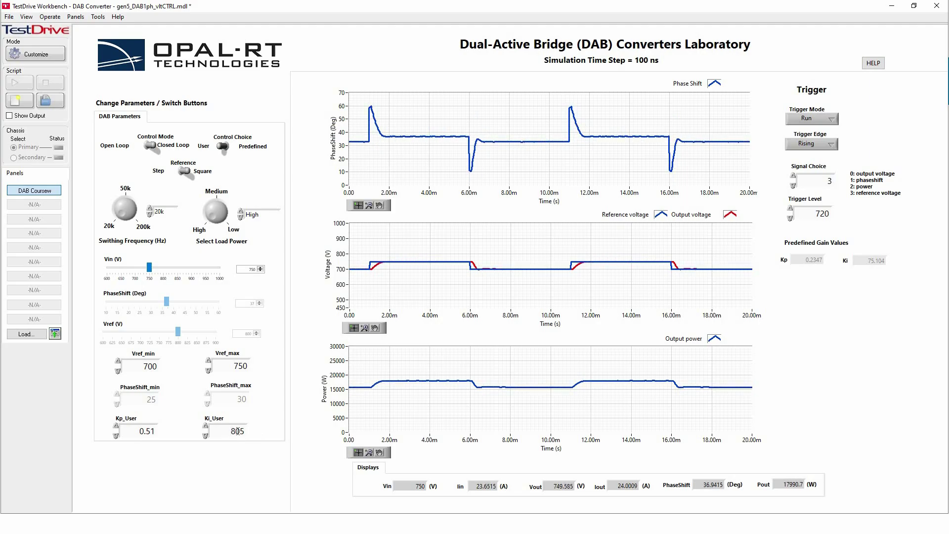
key(Up)
key(Up)
key(Up)
key(Up)
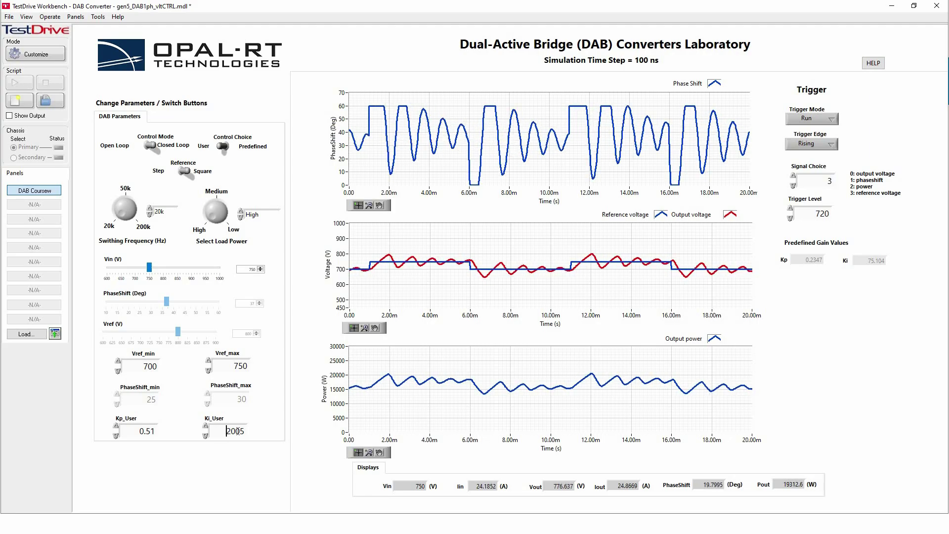
double_click(237, 431)
text(3)
key(Return)
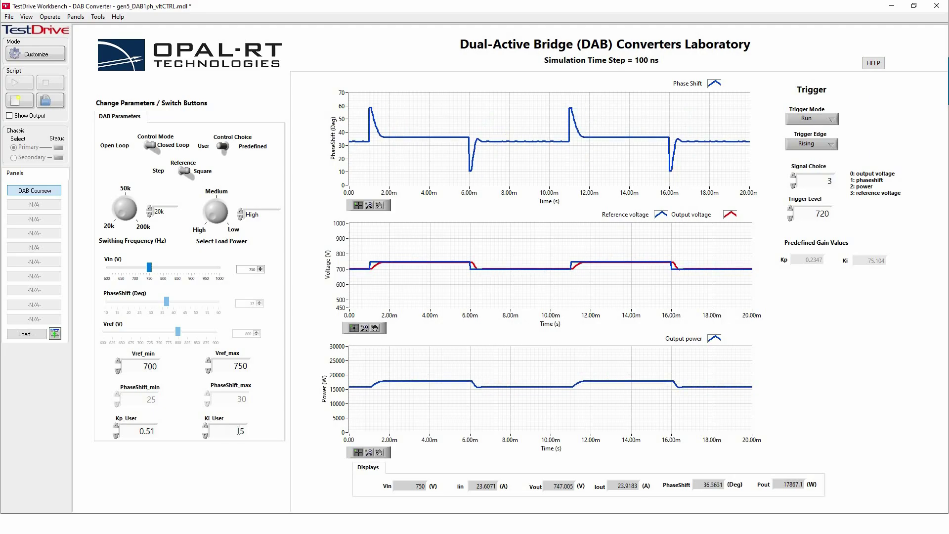
double_click(238, 431)
text(40)
key(Return)
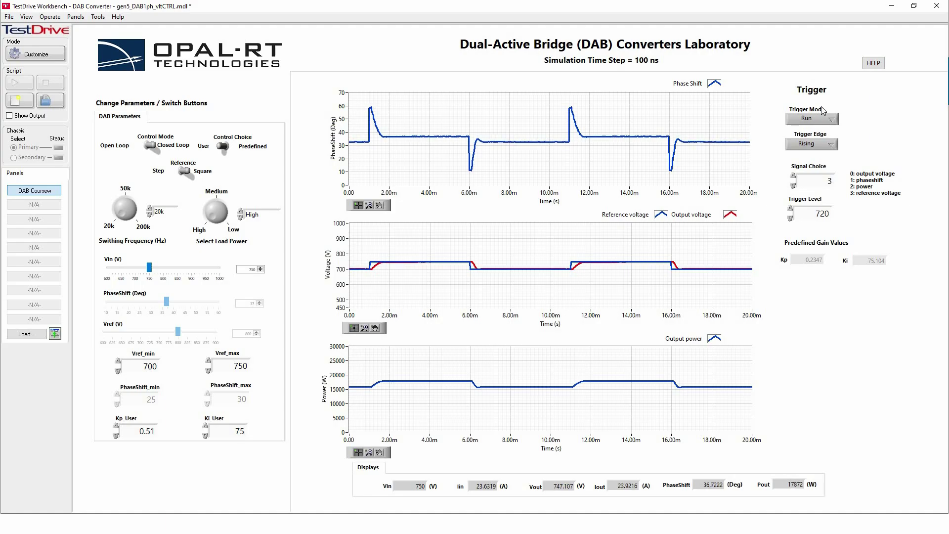
- Turn the trigger Off and set Vref_min to 750 and Vref_max to 800
click(815, 118)
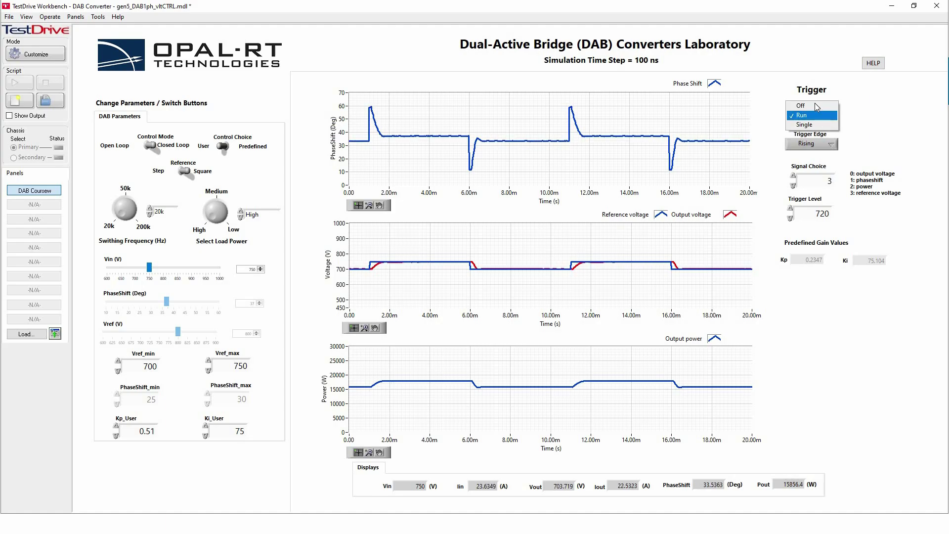
key(Return)
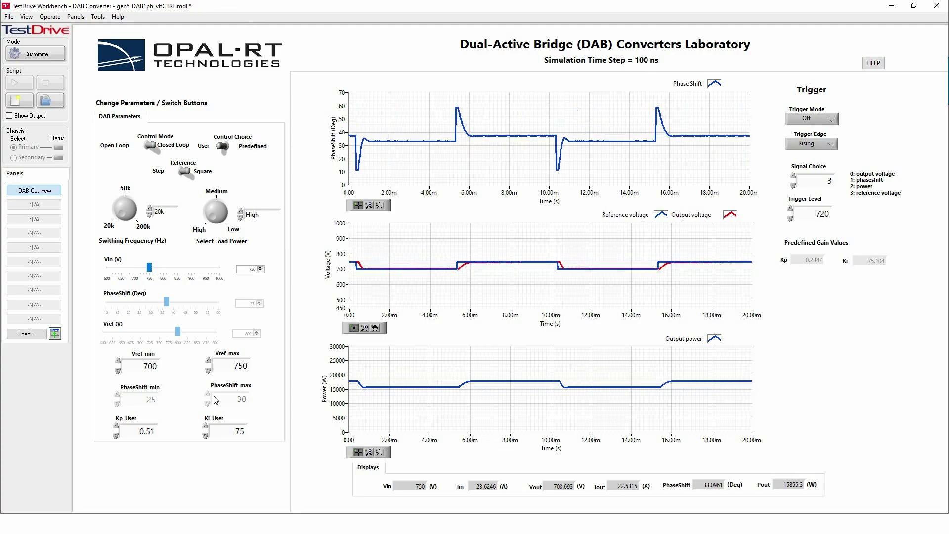
double_click(151, 366)
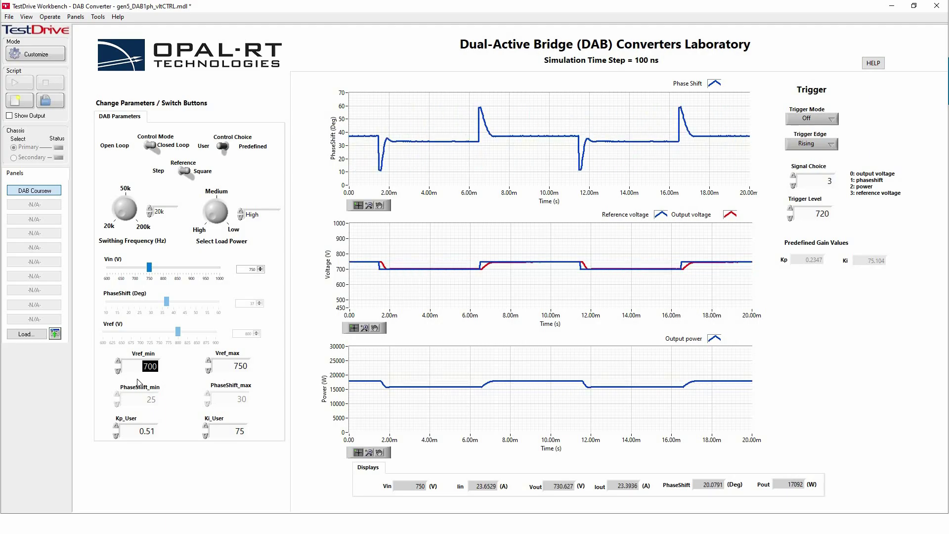
text(750)
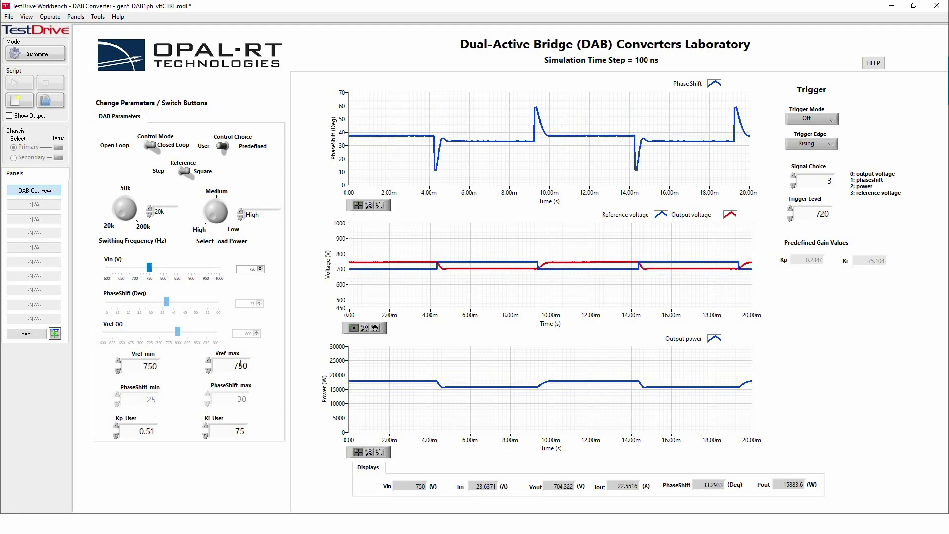
key(shift+End)
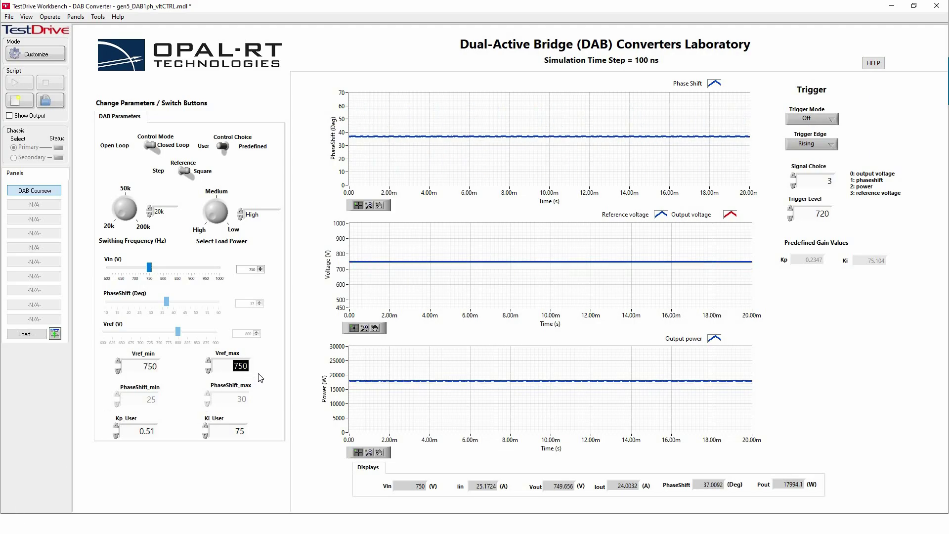
text(800)
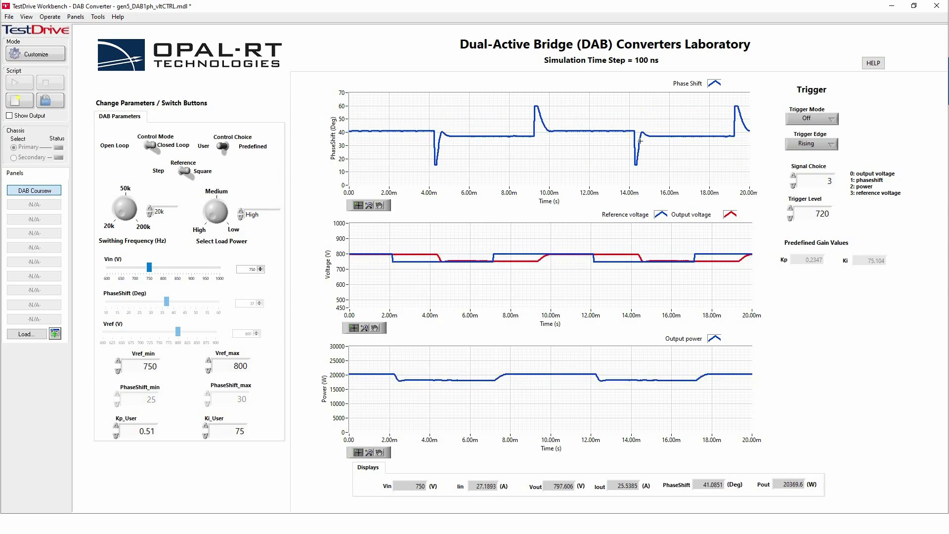
- Set the plot Trigger Mode back to Run
click(810, 121)
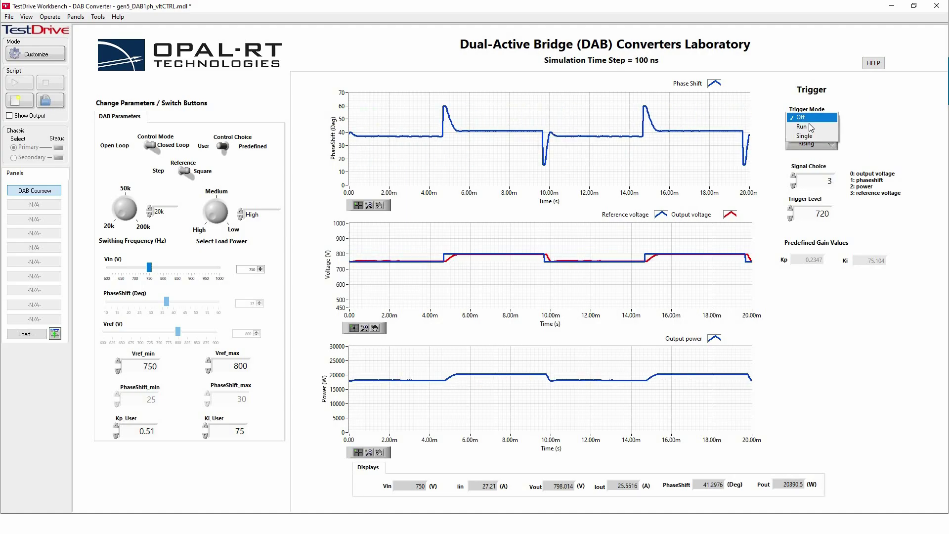
key(Return)
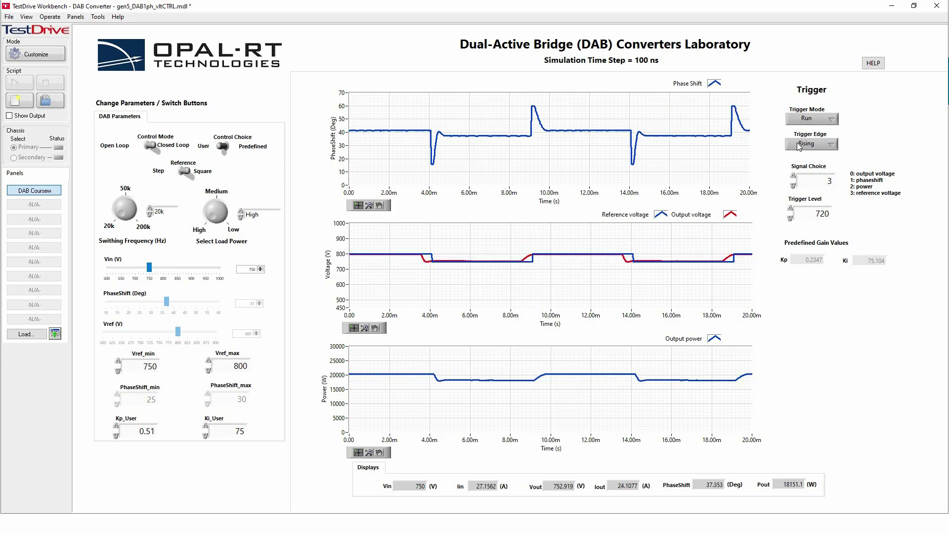